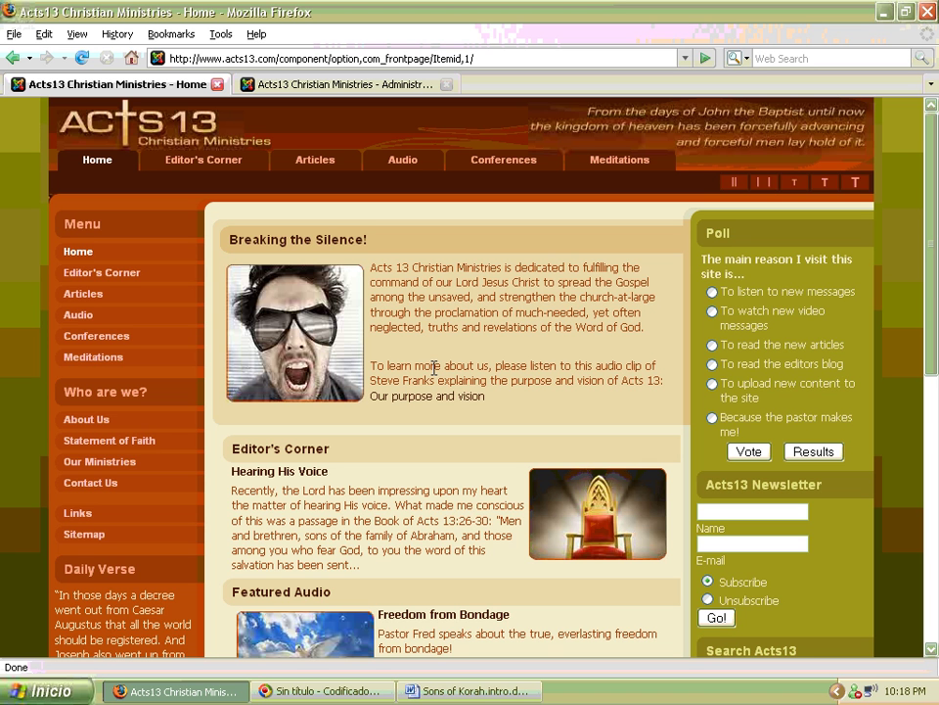
Log in to the Acts13 site with the pre-filled member username and password.
scroll(434, 367, down, 2)
scroll(435, 377, up, 2)
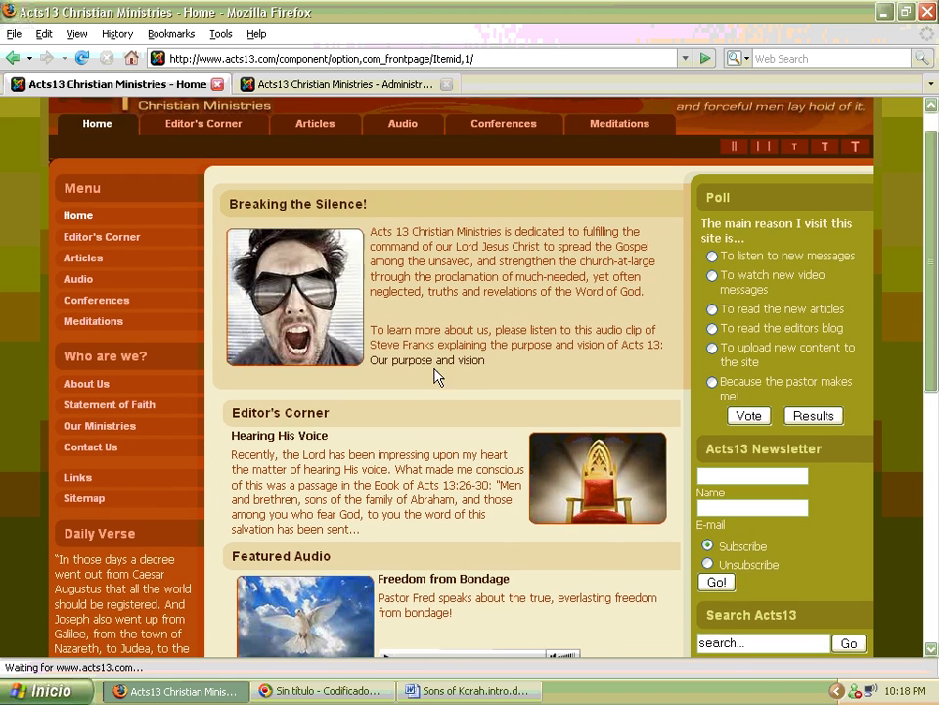
scroll(435, 376, down, 1)
scroll(435, 372, down, 4)
scroll(436, 373, down, 2)
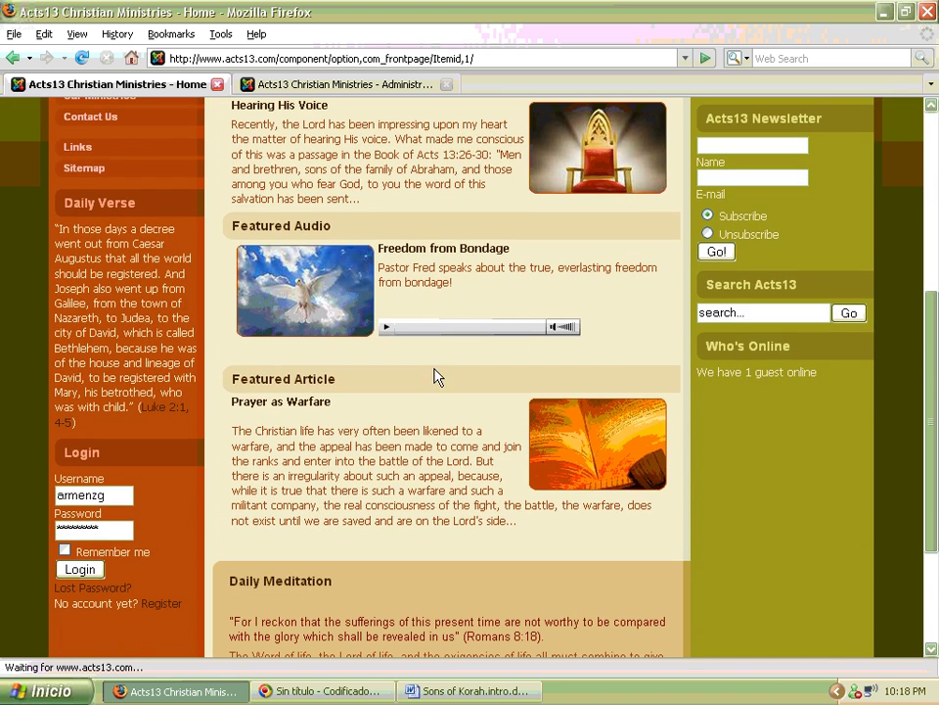
click(86, 576)
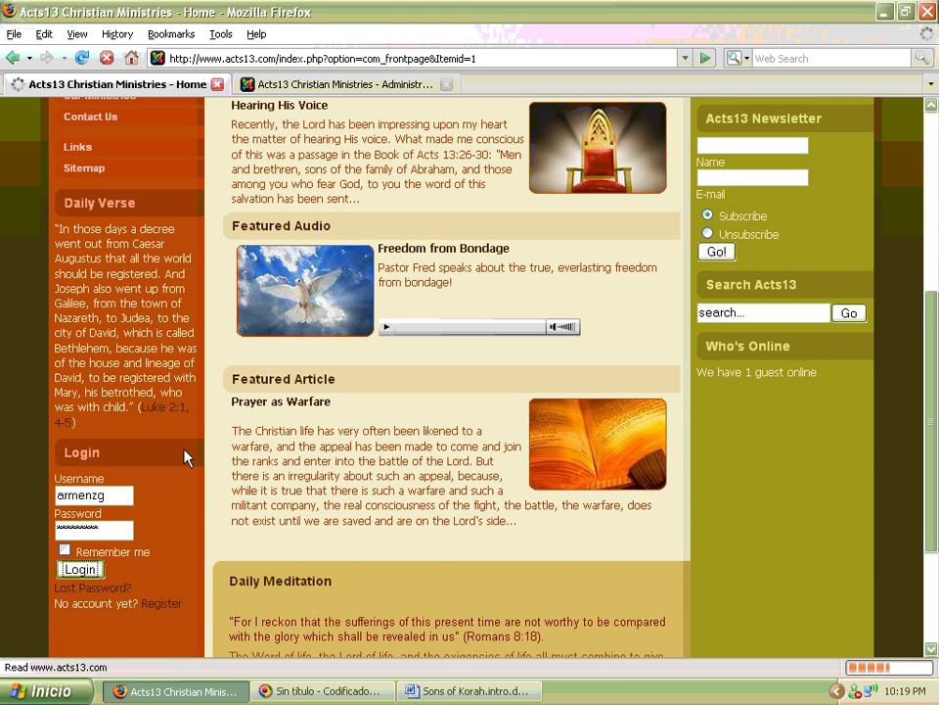
scroll(187, 456, down, 3)
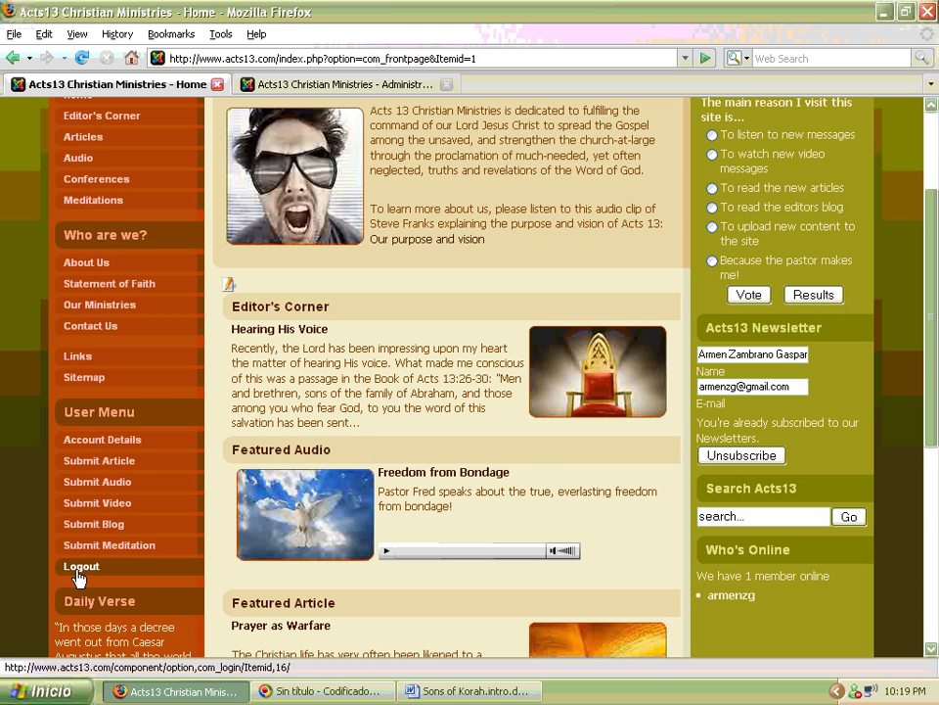
Open the Submit Article form, focus its Intro Text editor, and bring up the Sons of Korah Word document.
click(117, 464)
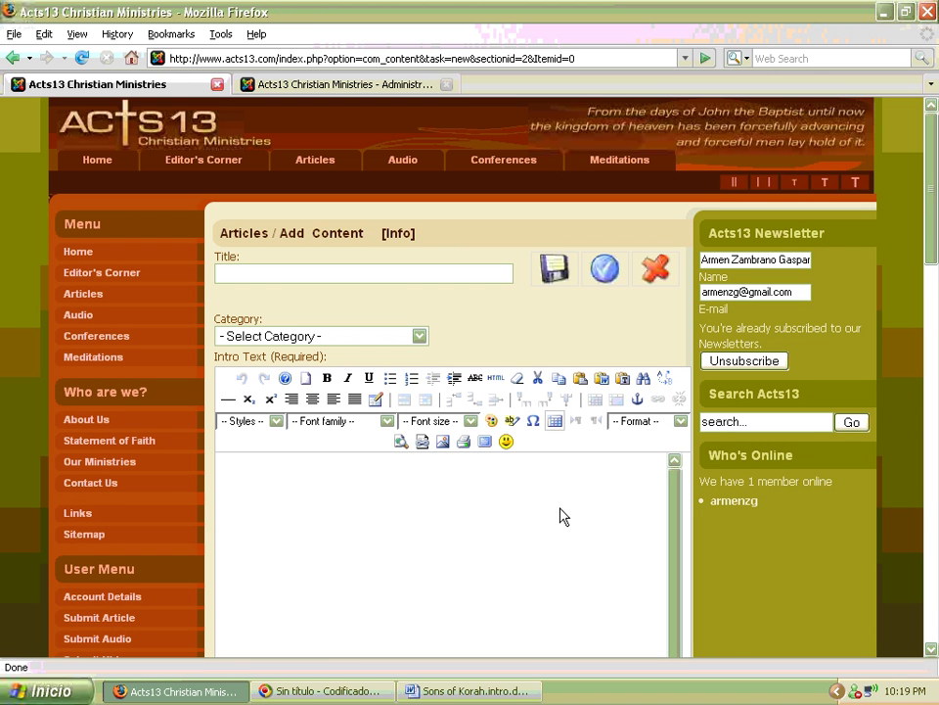
click(548, 501)
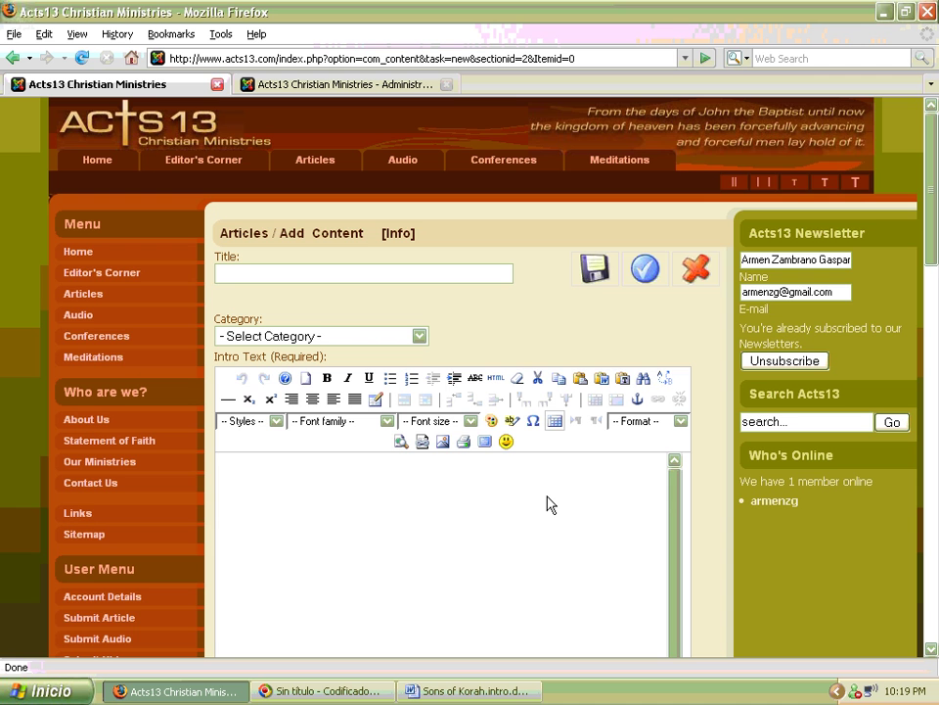
scroll(548, 503, down, 4)
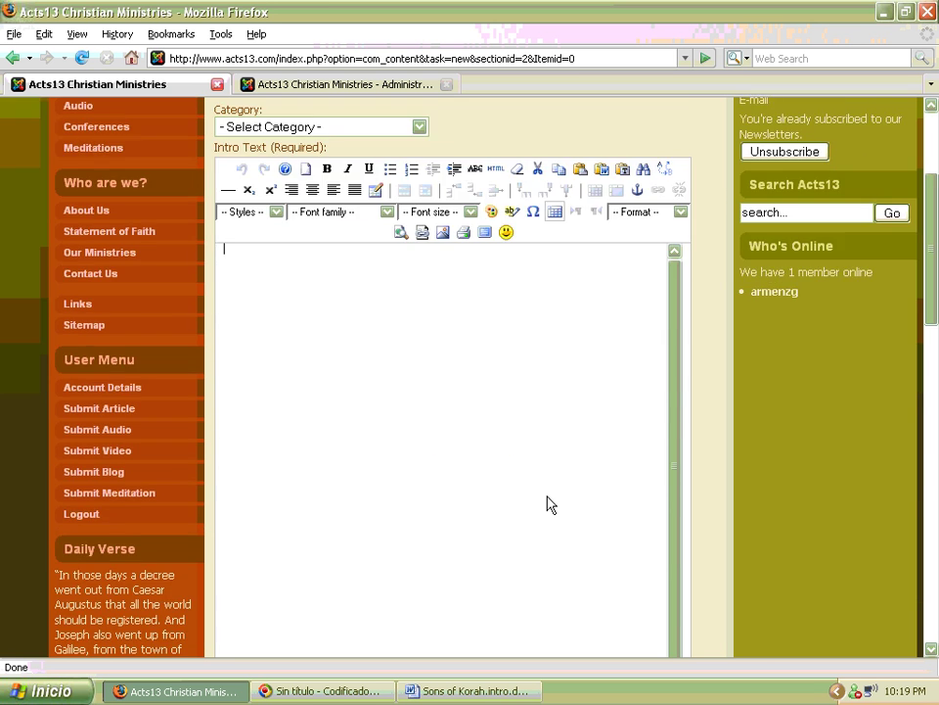
scroll(548, 503, down, 3)
scroll(548, 503, down, 3)
scroll(548, 503, up, 2)
scroll(548, 503, up, 5)
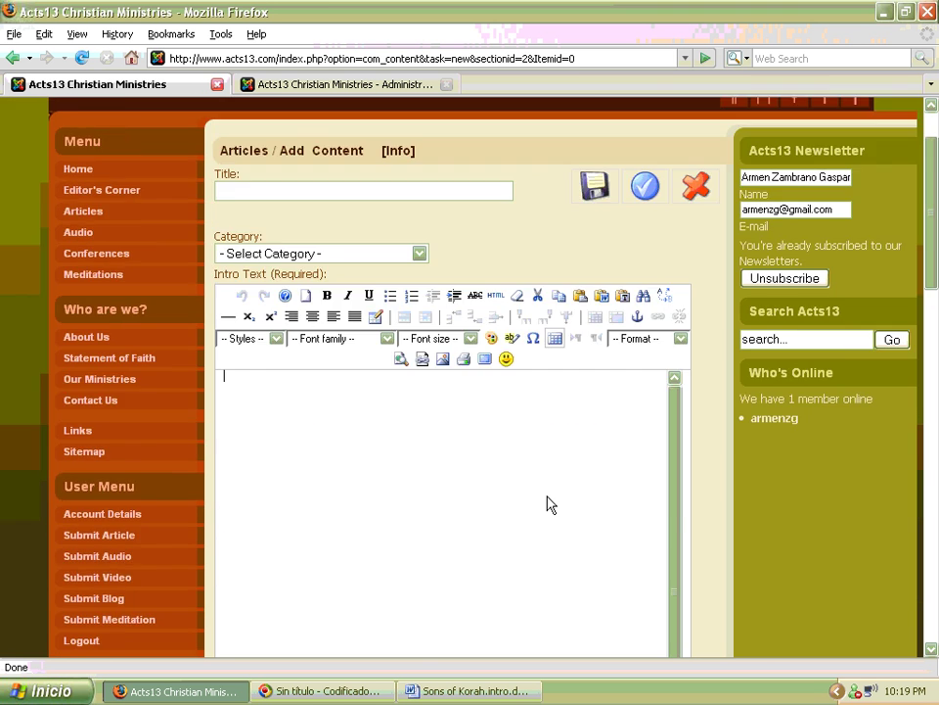
scroll(548, 503, up, 3)
click(445, 693)
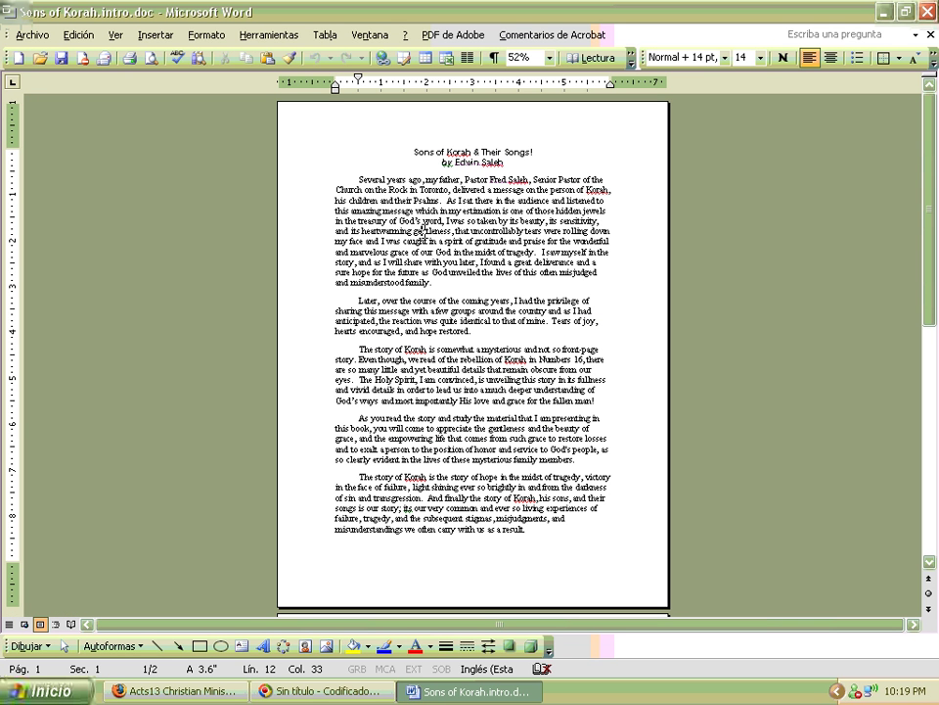
Copy the Sons of Korah document text from Word and return to Firefox.
click(454, 230)
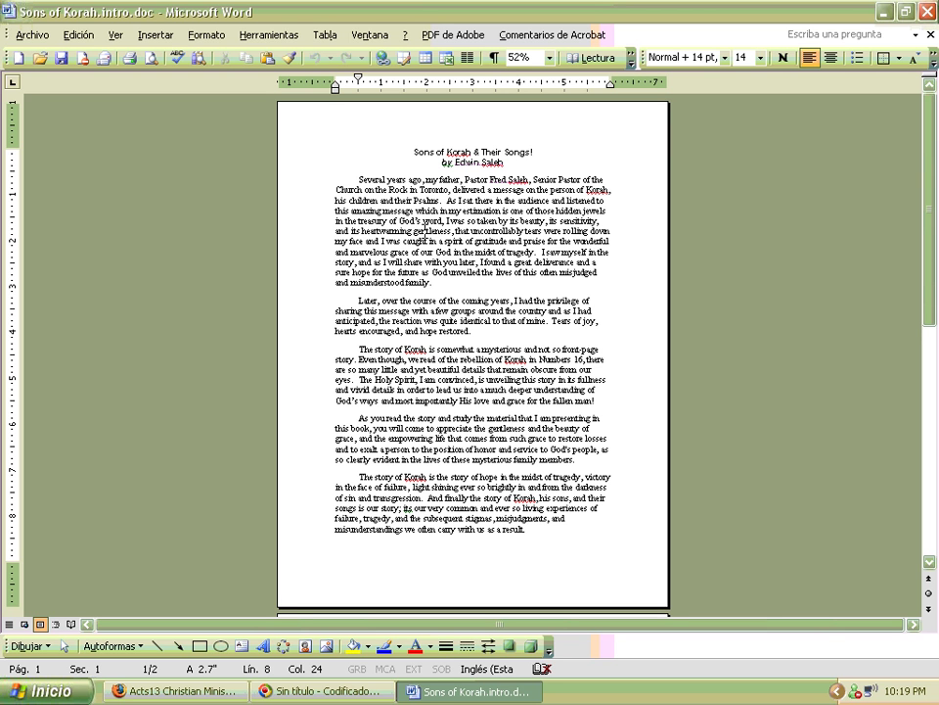
key(ctrl+e)
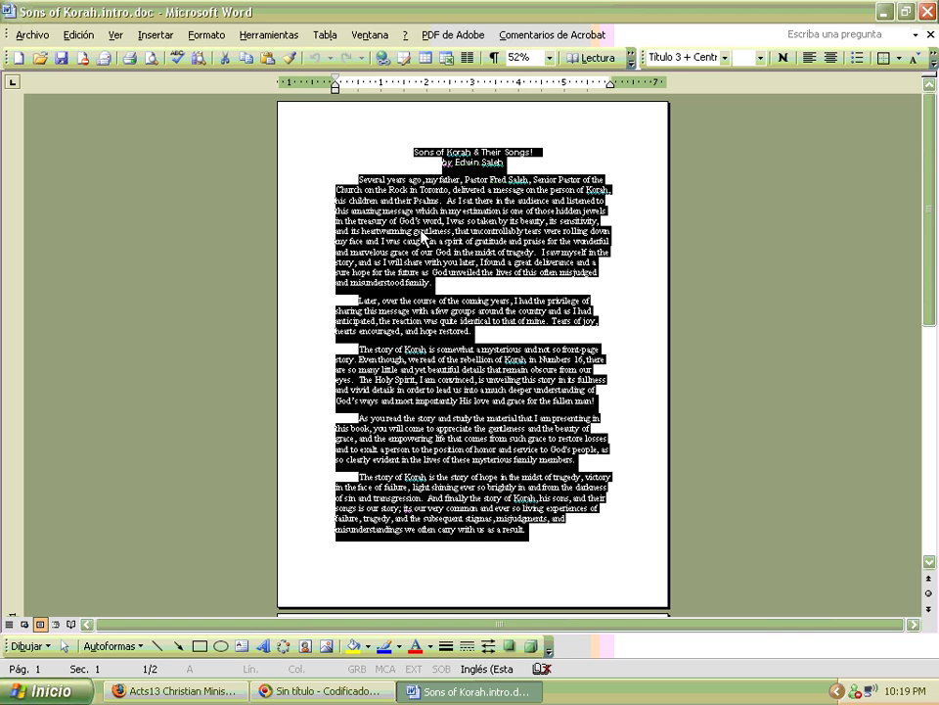
click(171, 691)
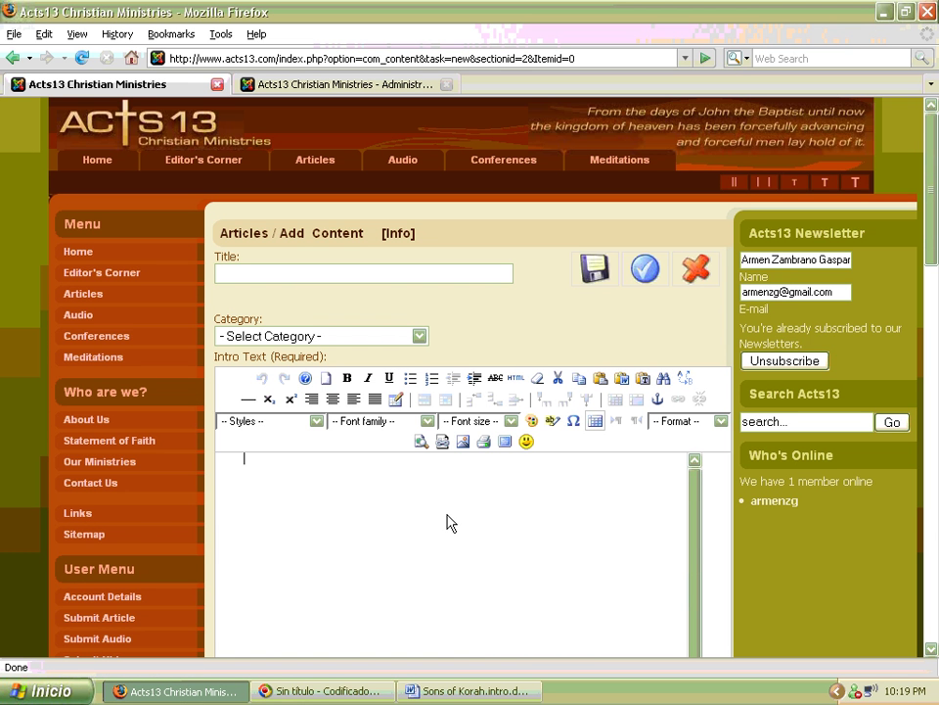
Paste the copied Sons of Korah text into the Paste from Word popup.
scroll(446, 522, down, 1)
scroll(447, 522, down, 1)
scroll(446, 522, down, 1)
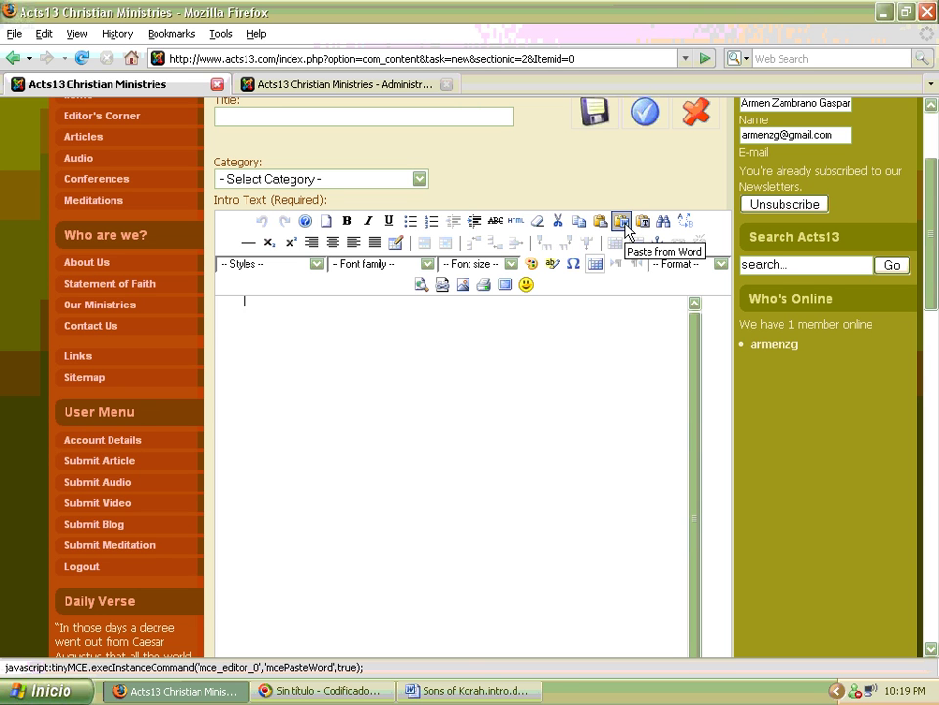
click(624, 227)
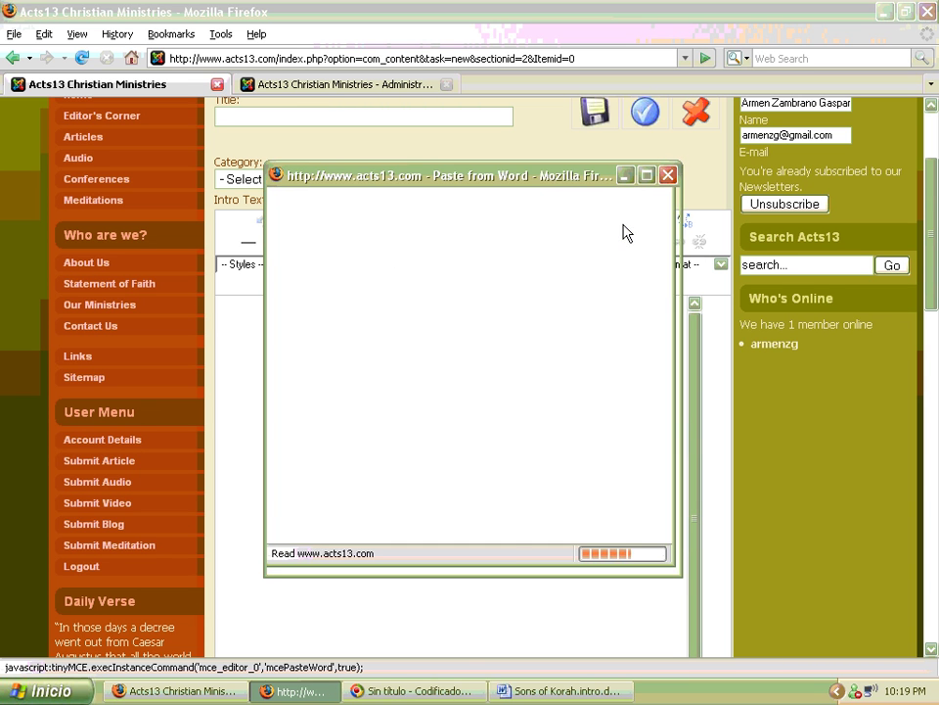
drag(377, 182, 344, 156)
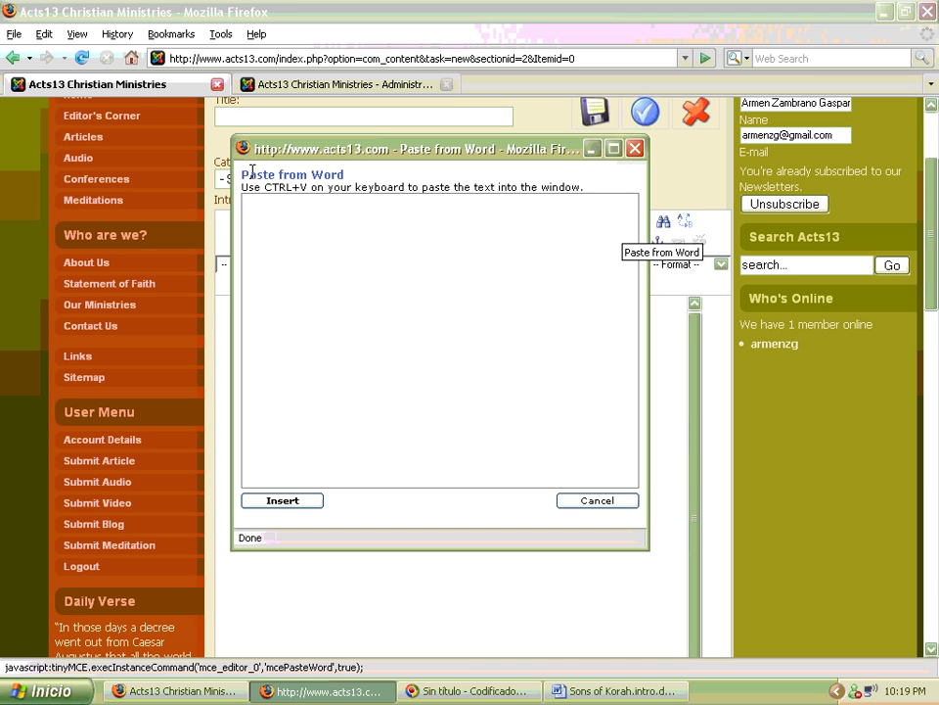
drag(246, 172, 304, 204)
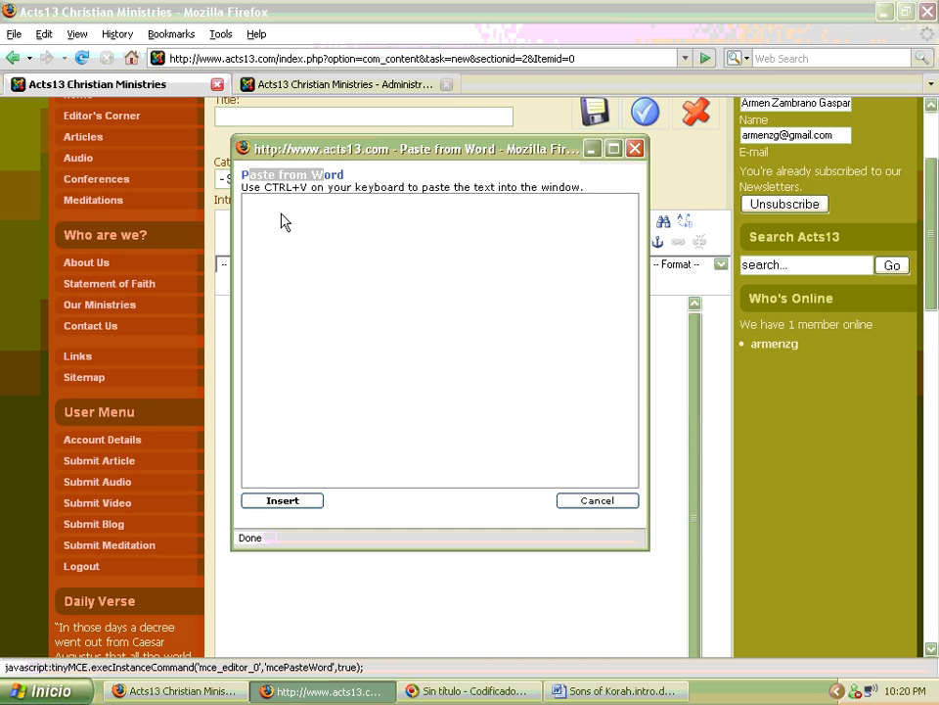
key(ctrl+v)
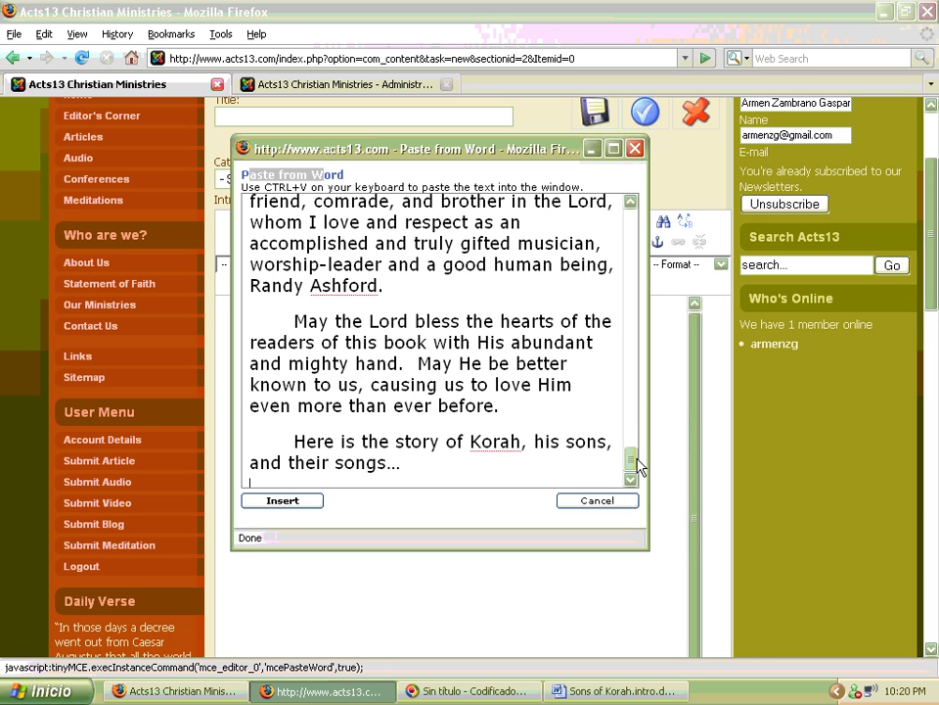
drag(631, 458, 631, 211)
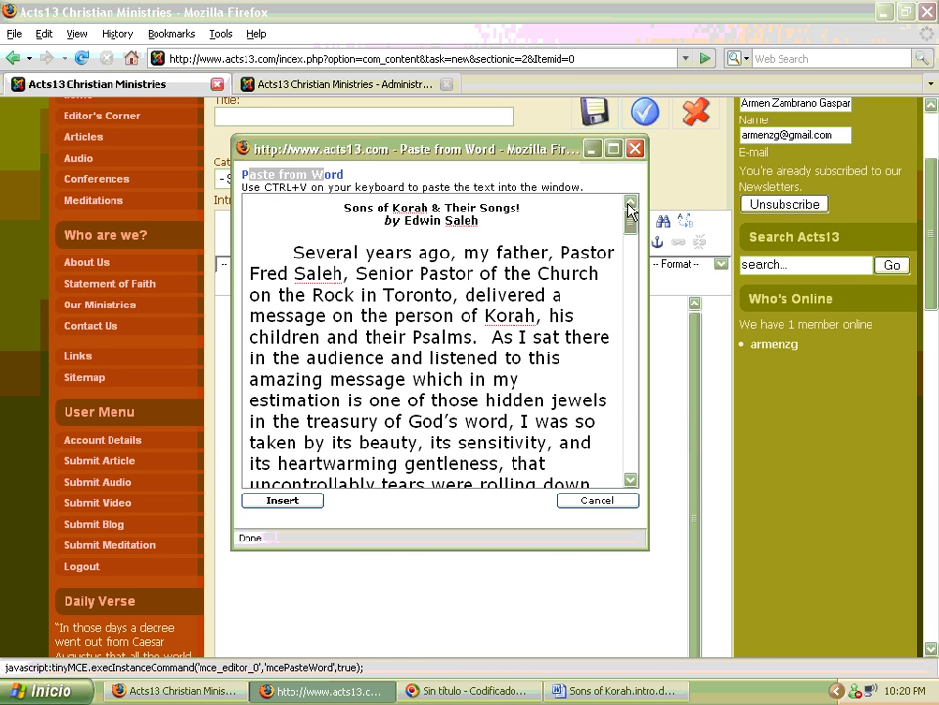
Insert the text into Intro Text and delete the paragraphs from 'Later, over the course' onward.
click(281, 501)
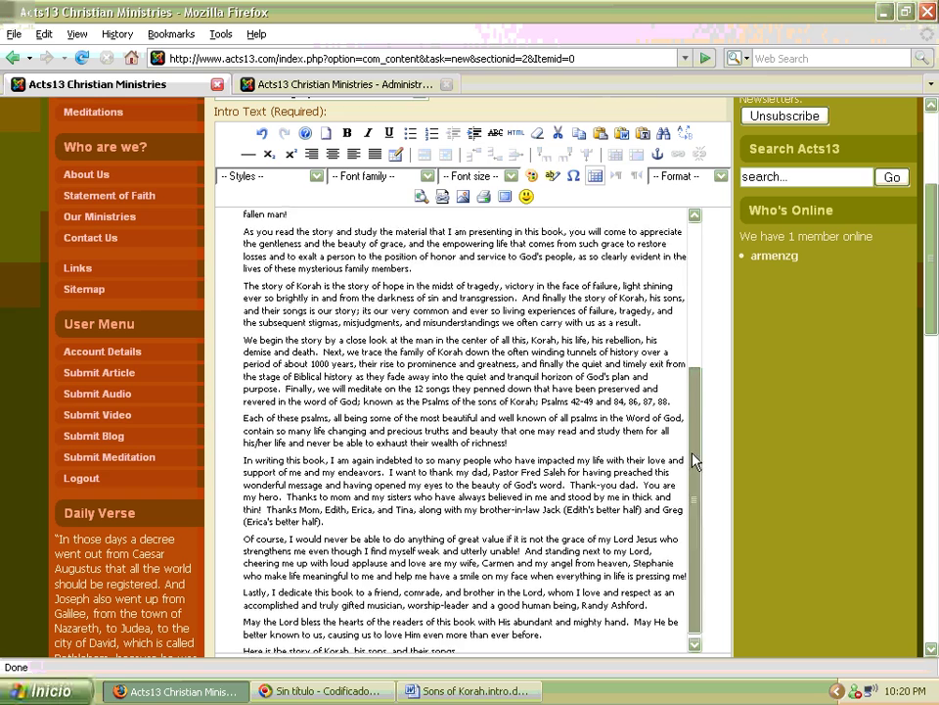
mouse_move(694, 460)
mouse_down()
mouse_move(705, 370)
mouse_move(650, 503)
mouse_move(699, 420)
mouse_move(713, 319)
mouse_up()
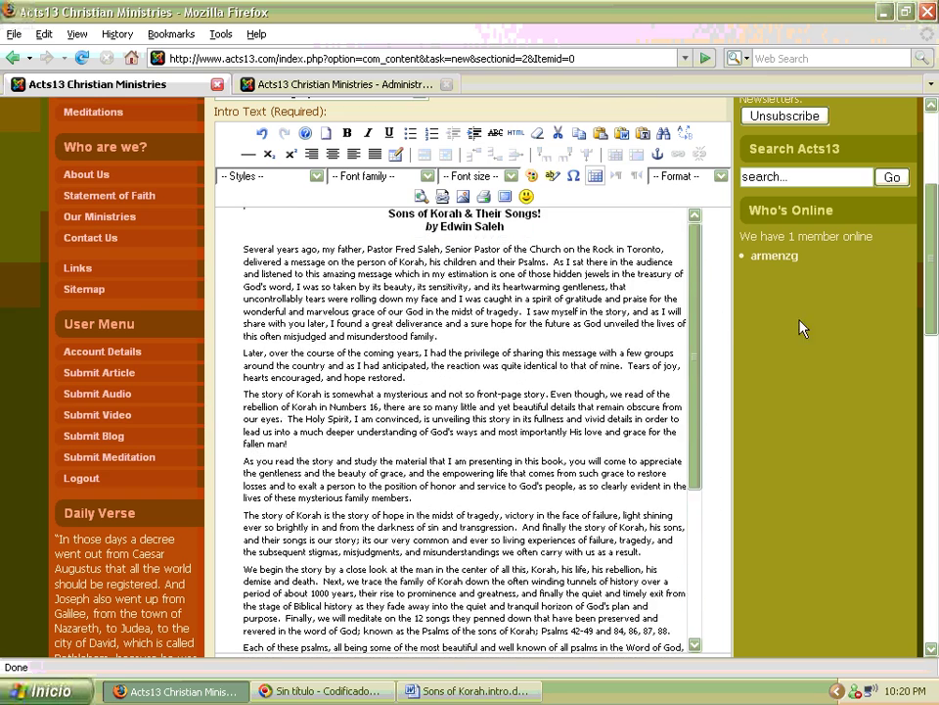
mouse_move(931, 283)
mouse_down()
mouse_move(931, 196)
mouse_move(935, 455)
mouse_move(918, 259)
mouse_up()
drag(215, 136, 315, 136)
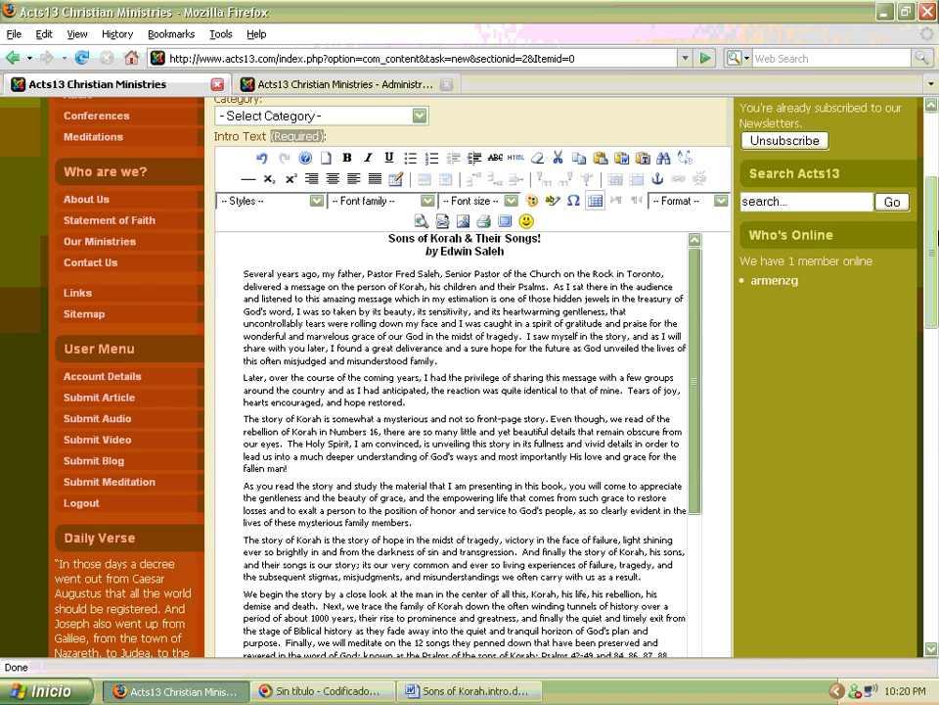
mouse_move(935, 247)
mouse_down()
mouse_move(935, 409)
mouse_move(933, 274)
mouse_up()
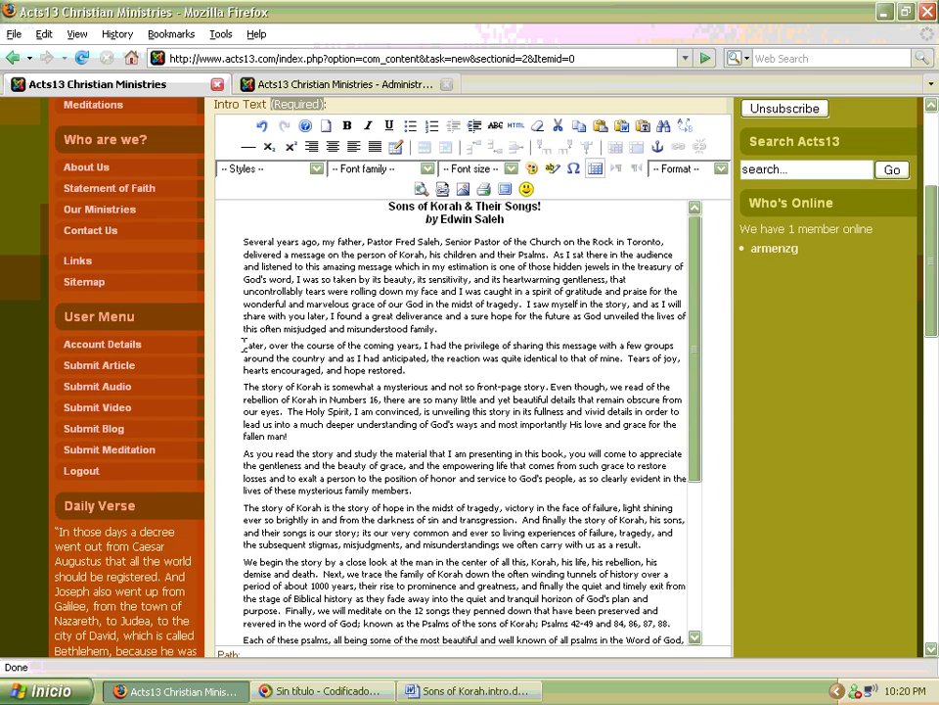
drag(246, 346, 487, 646)
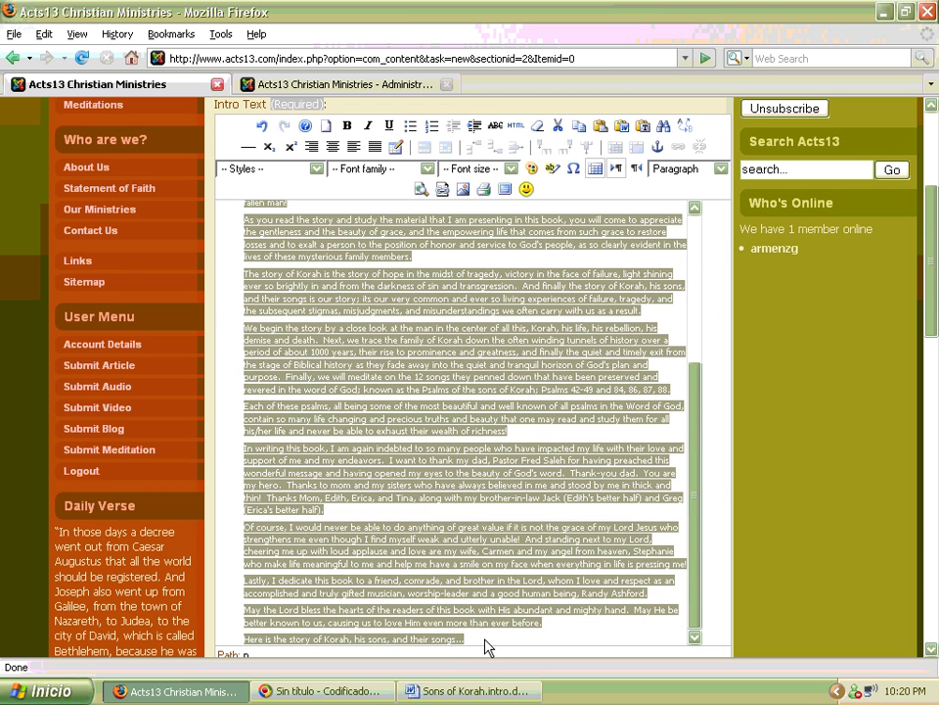
drag(486, 646, 486, 645)
key(ctrl+c)
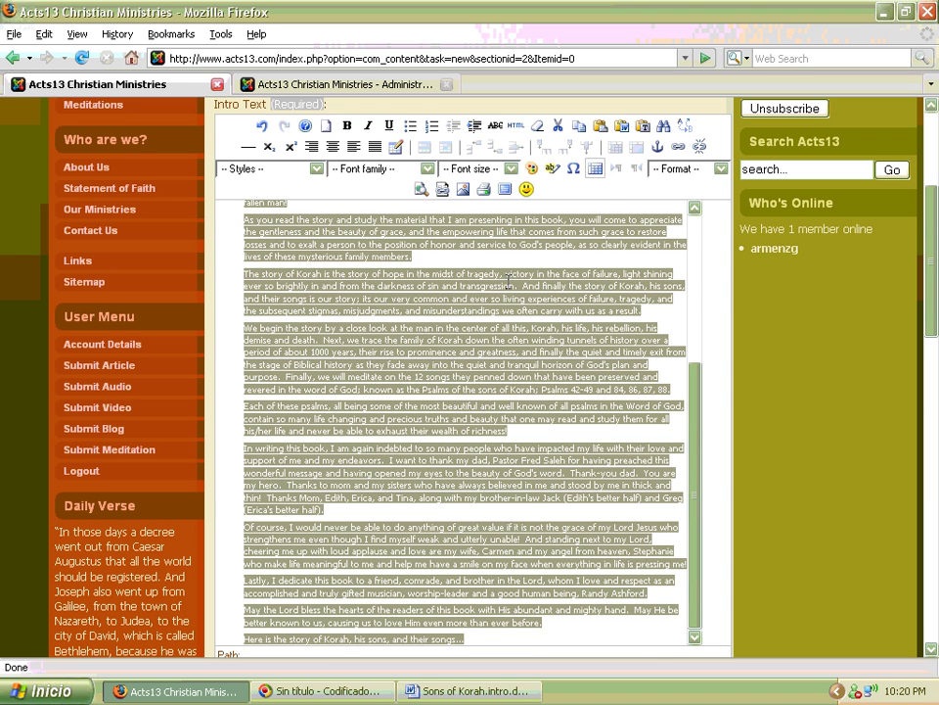
key(Delete)
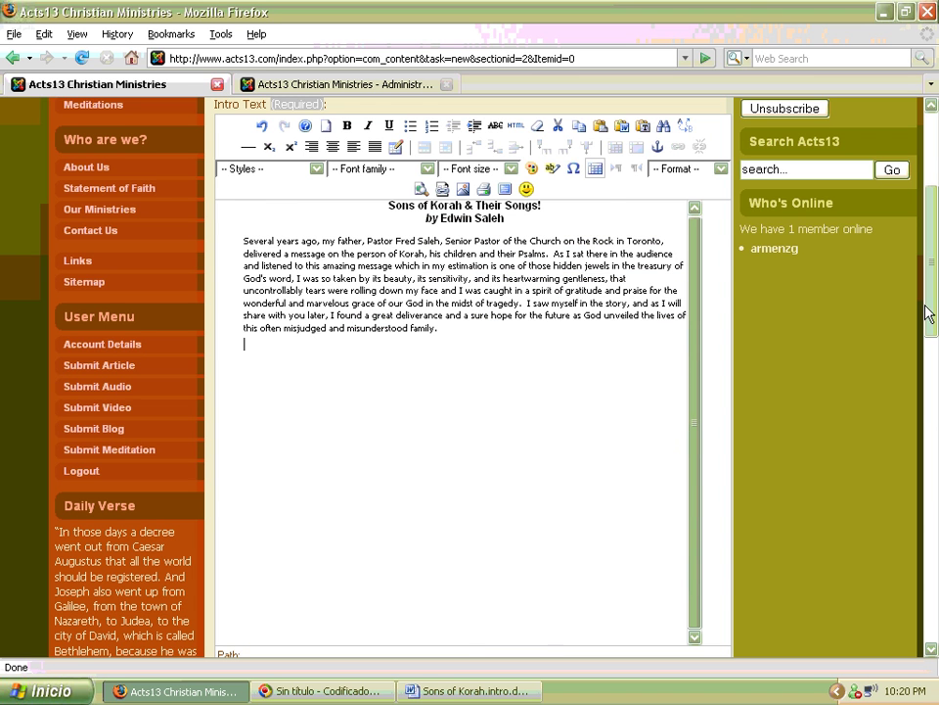
Paste the remaining Korah chapters into the Main Text editor.
drag(932, 304, 932, 455)
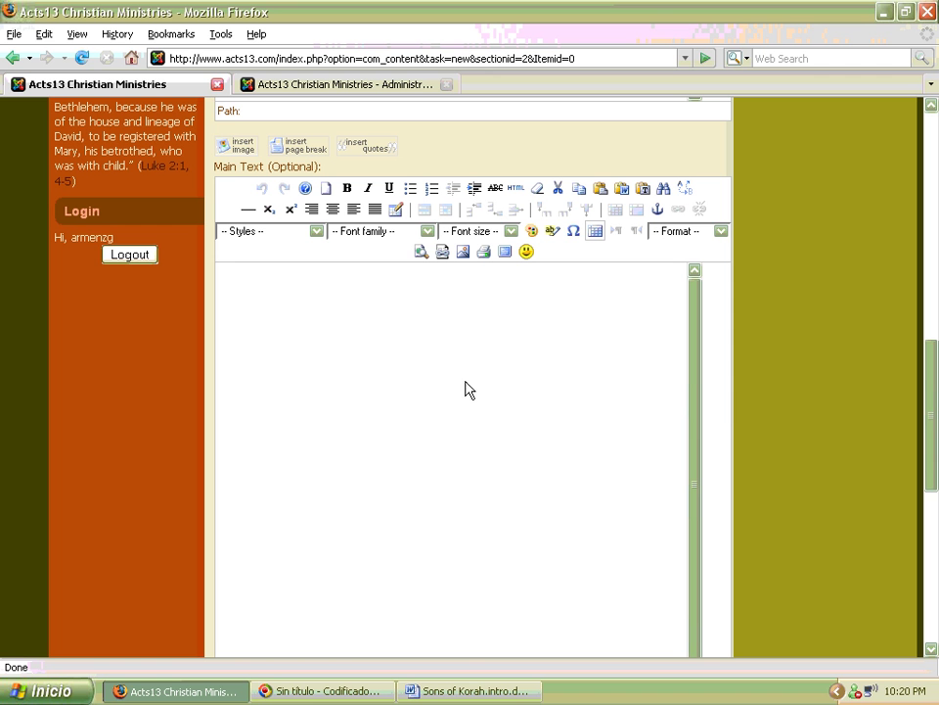
click(315, 300)
key(ctrl+v)
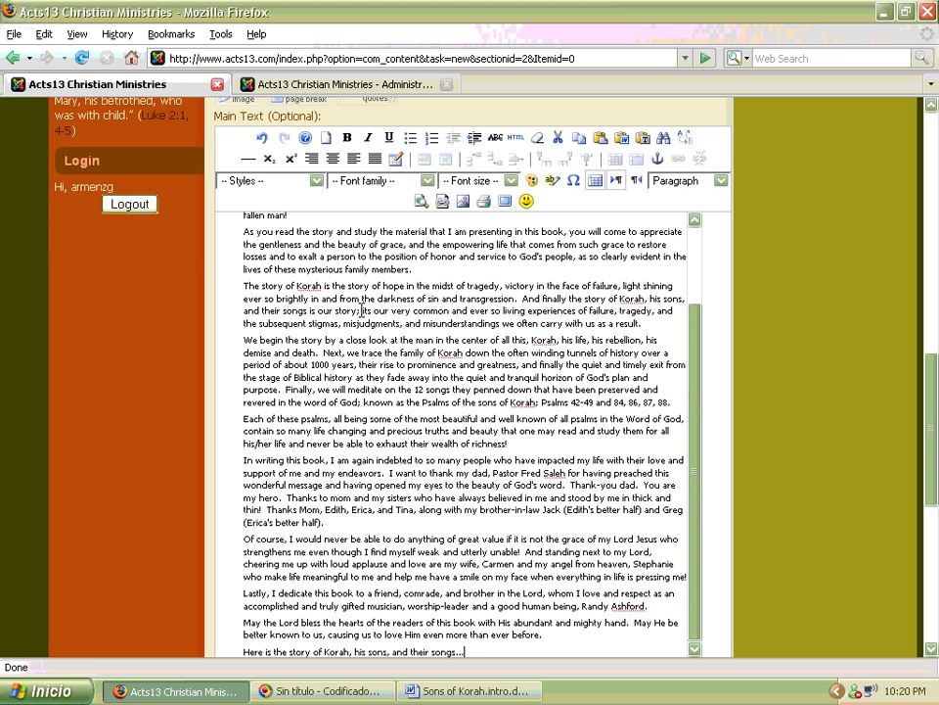
mouse_move(699, 404)
mouse_down()
mouse_move(694, 299)
mouse_move(714, 382)
mouse_move(850, 465)
mouse_up()
mouse_move(932, 468)
mouse_down()
mouse_move(922, 321)
mouse_move(934, 489)
mouse_move(910, 239)
mouse_up()
Title the article 'Sons of Korah - Introduction' using the autocomplete suggestion.
click(226, 235)
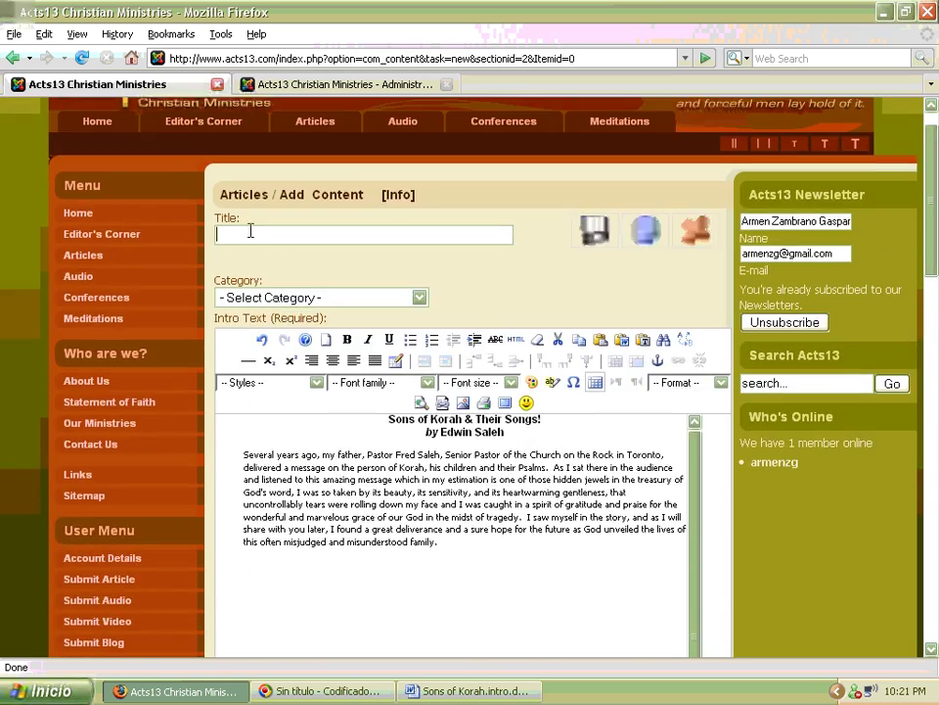
text(S)
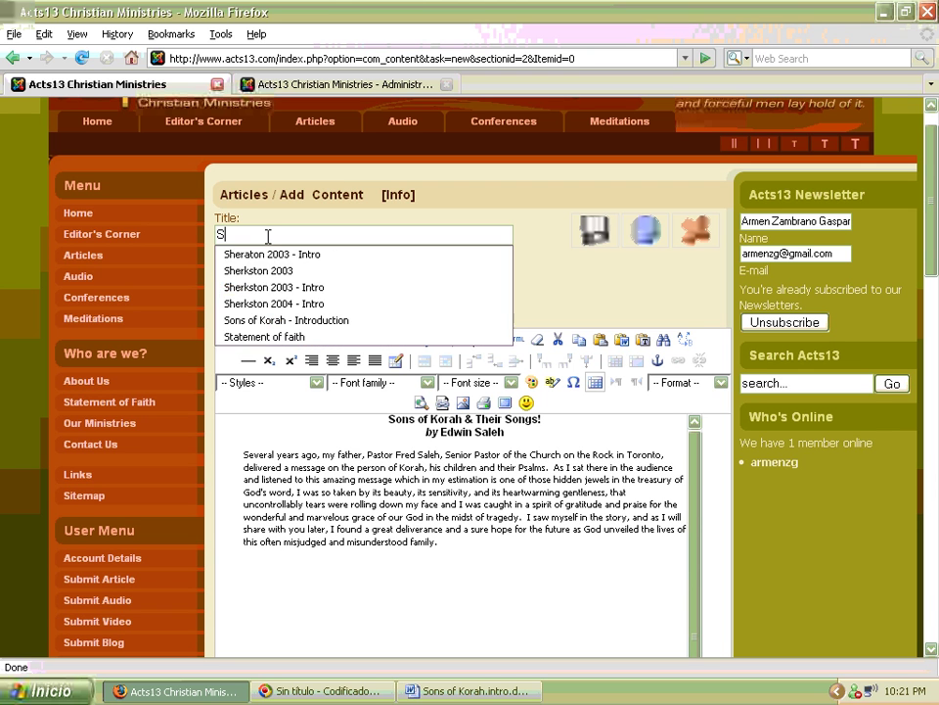
text(ons)
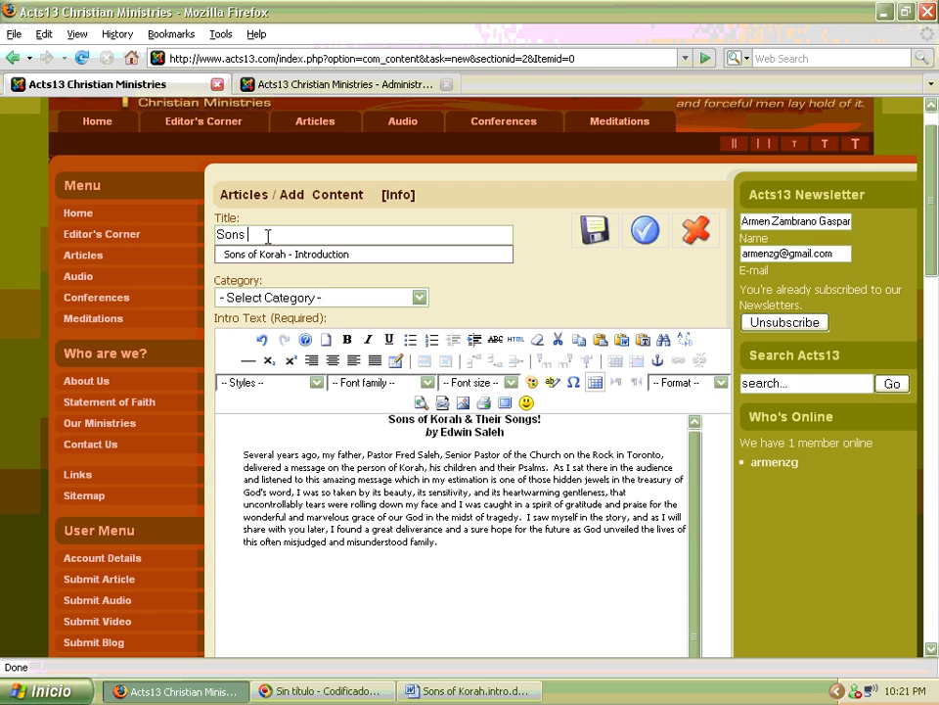
key(Down)
key(Return)
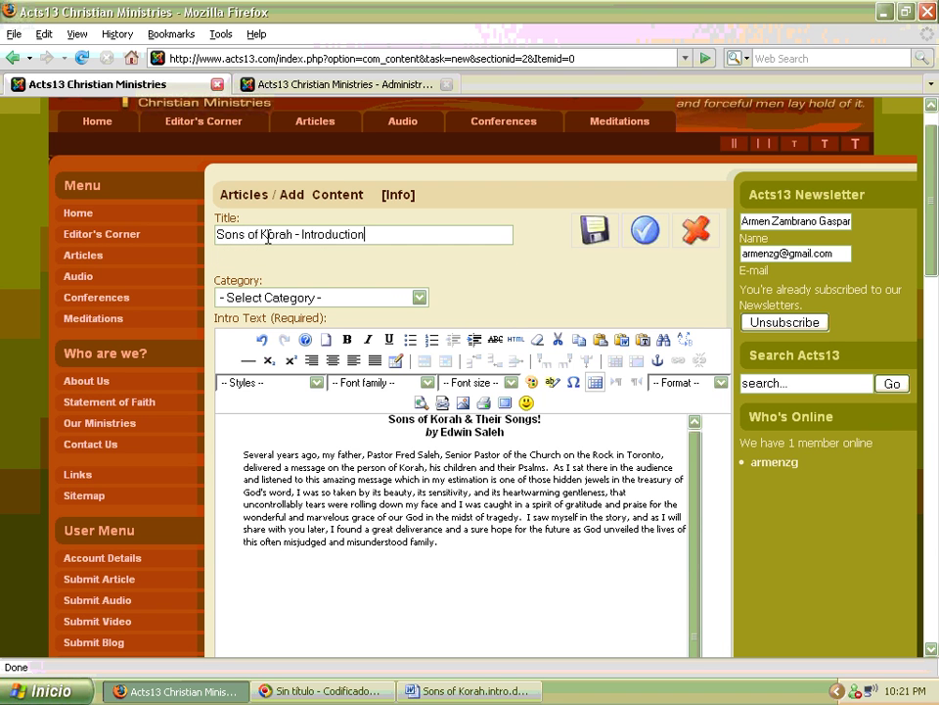
Set the article's category to Sons Of Korah.
click(380, 299)
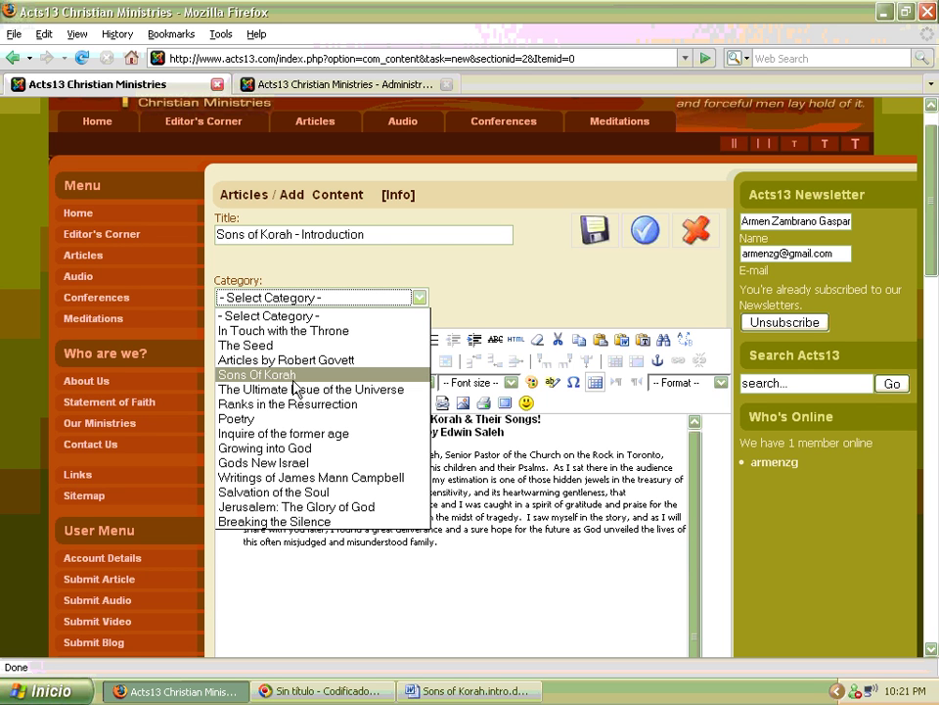
click(274, 377)
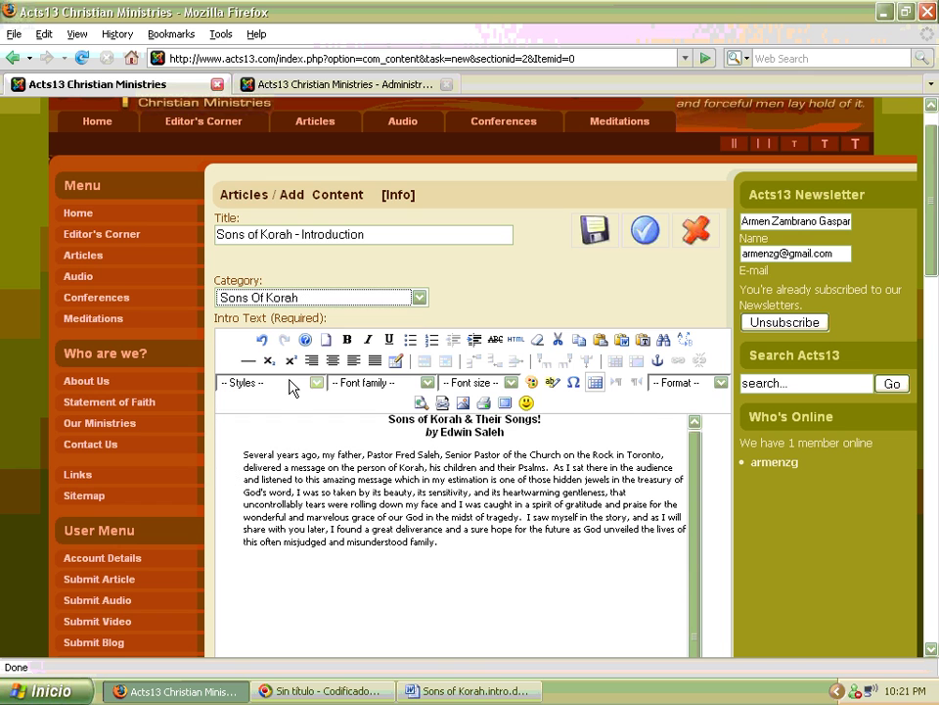
click(506, 307)
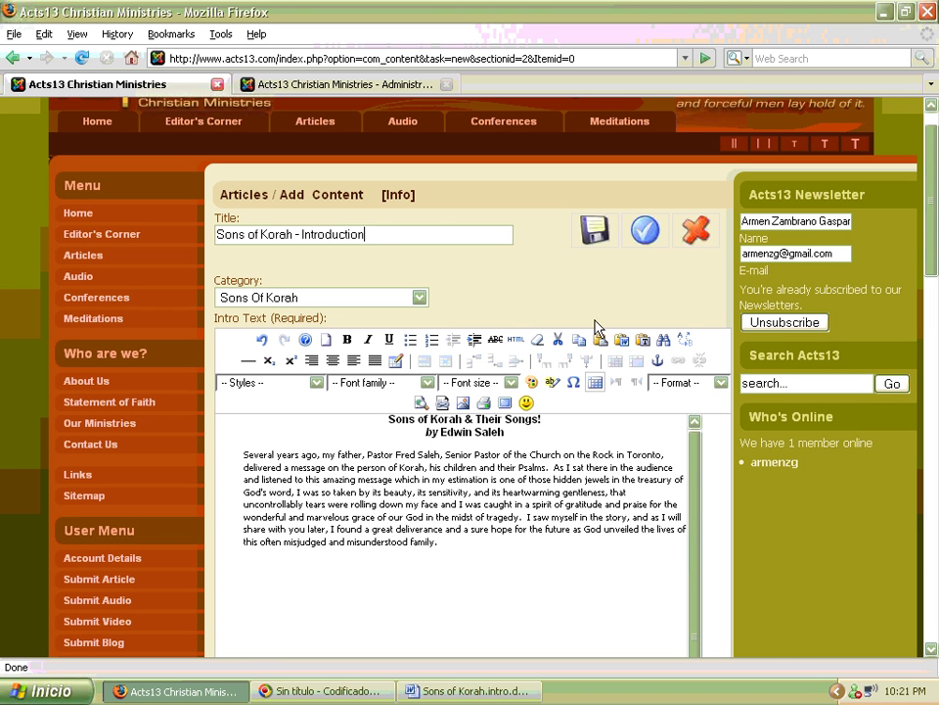
Change the article's State from Unpublished to Published under the Publishing settings.
scroll(565, 311, down, 3)
scroll(565, 312, down, 3)
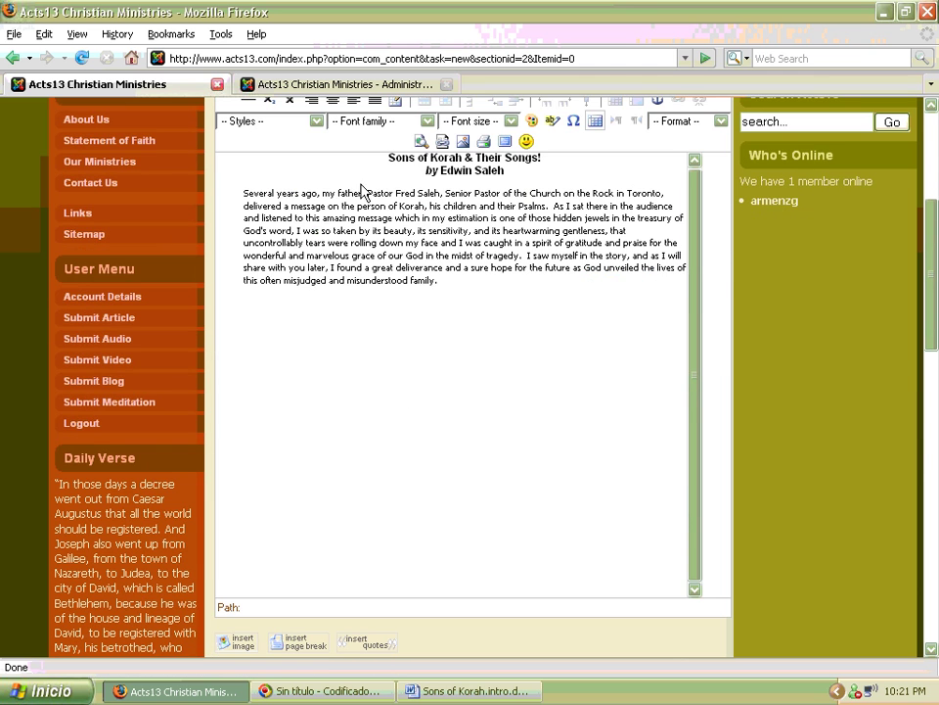
scroll(929, 266, up, 3)
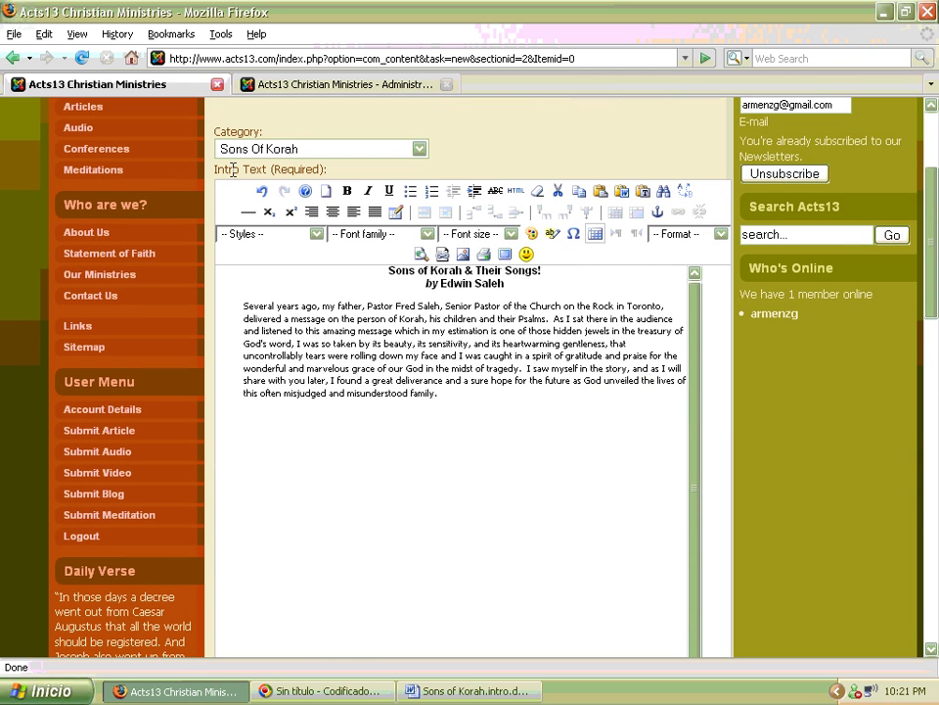
drag(930, 261, 934, 580)
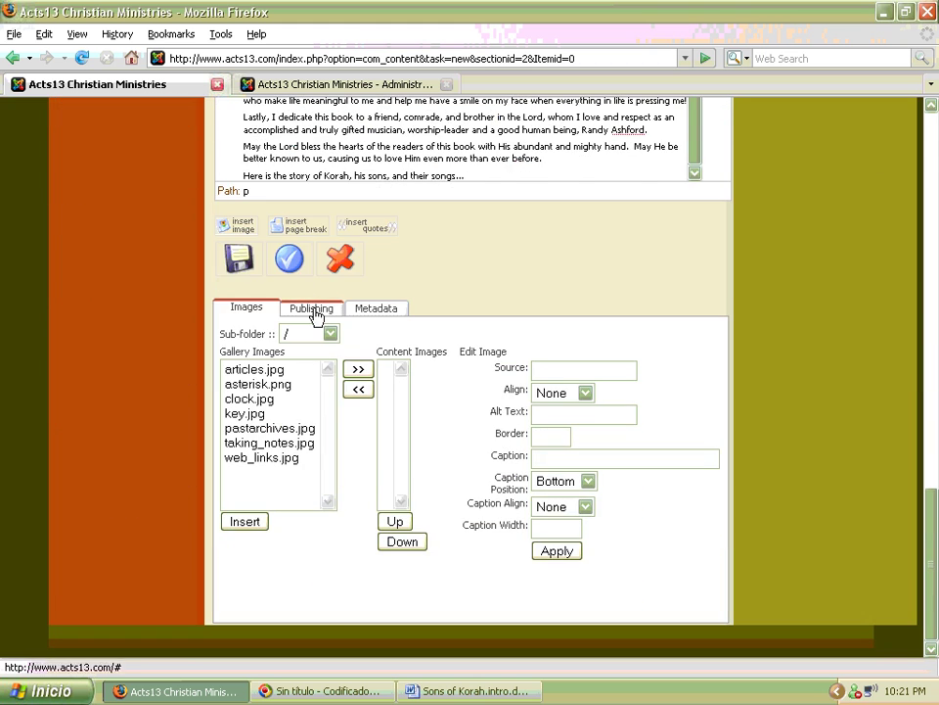
click(313, 311)
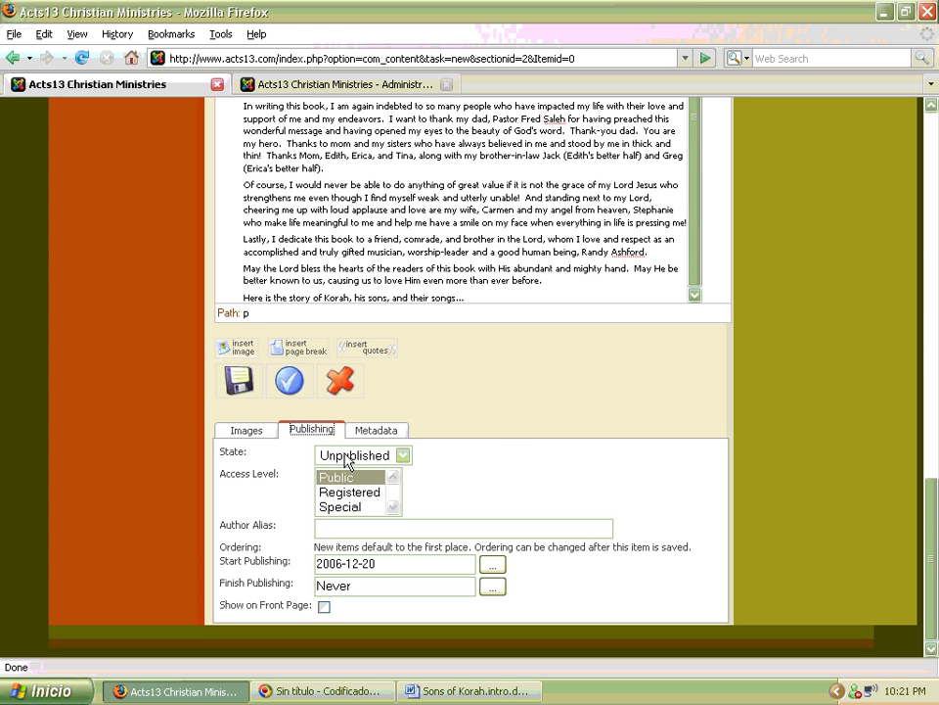
click(377, 463)
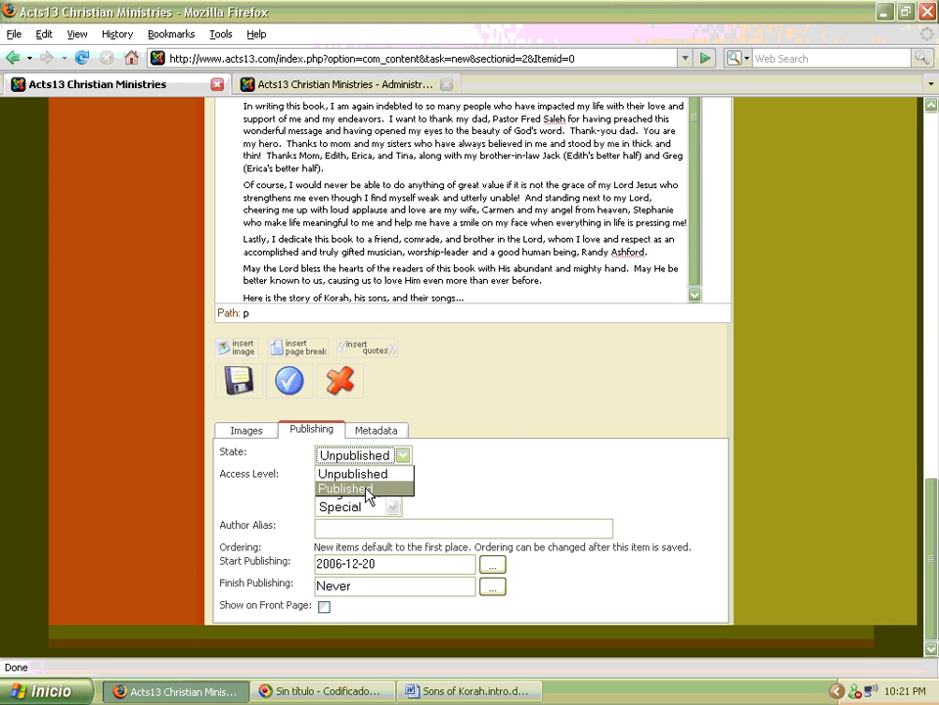
click(369, 489)
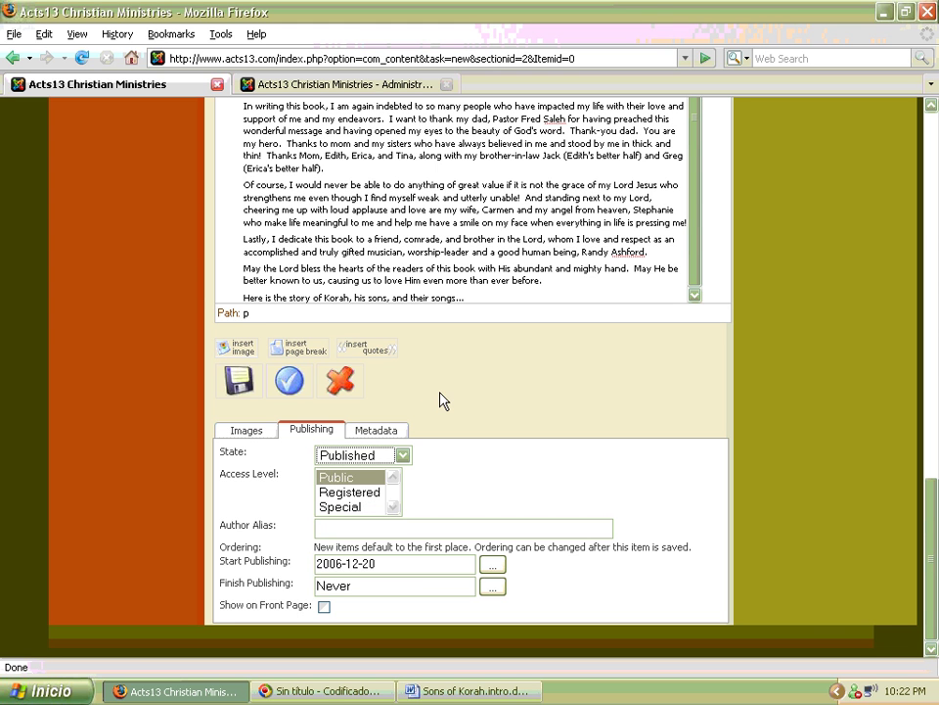
click(235, 397)
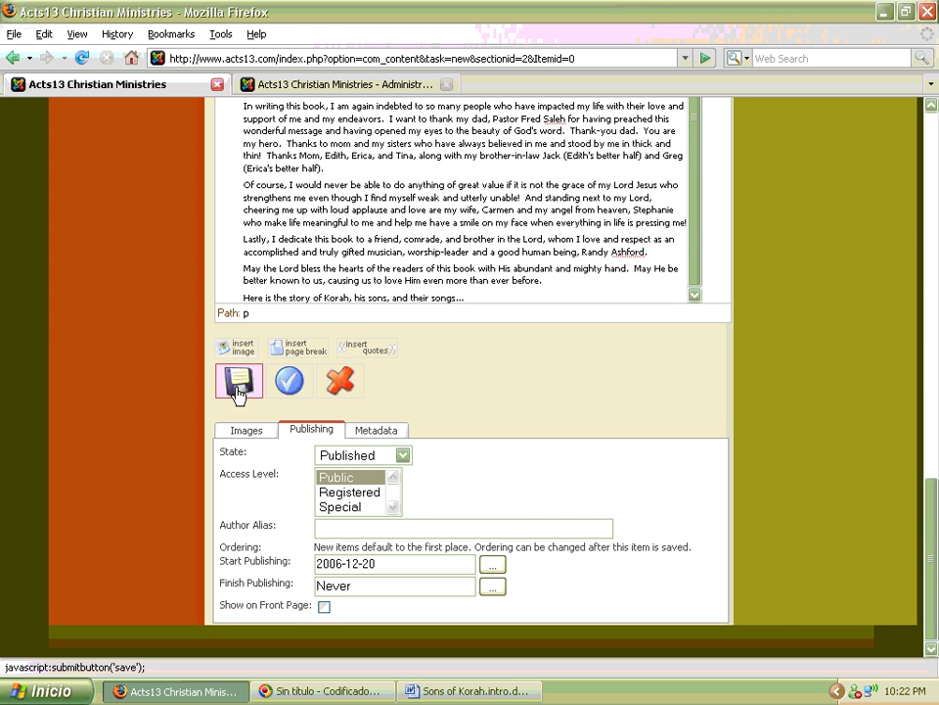
Save the article and review the resulting Sons of Korah - Introduction page.
click(237, 390)
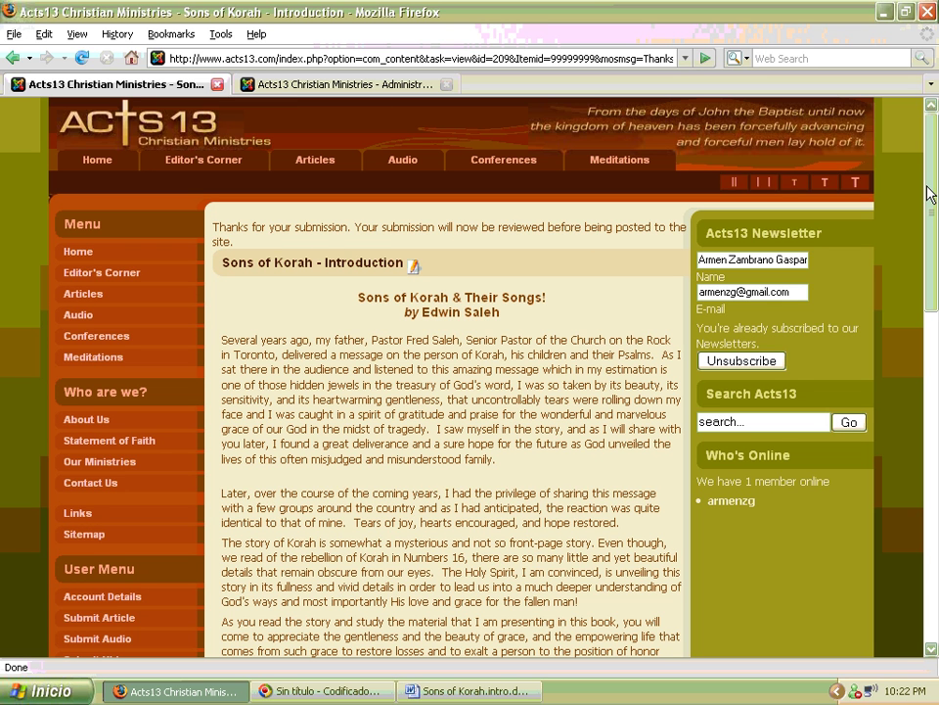
drag(931, 177, 935, 182)
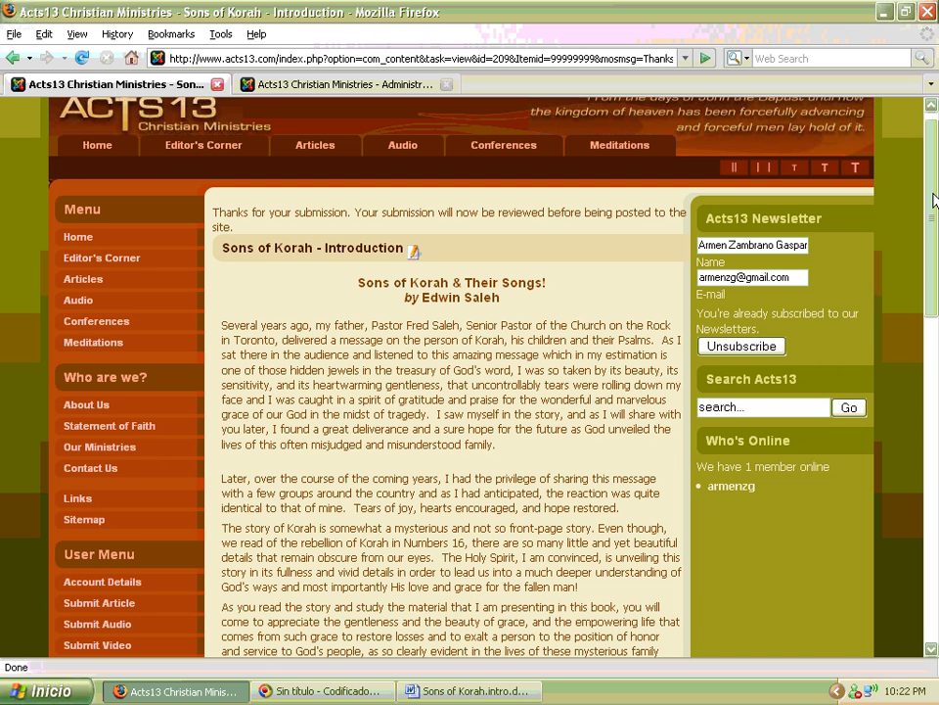
mouse_move(935, 200)
mouse_down()
mouse_move(936, 229)
mouse_move(936, 217)
mouse_up()
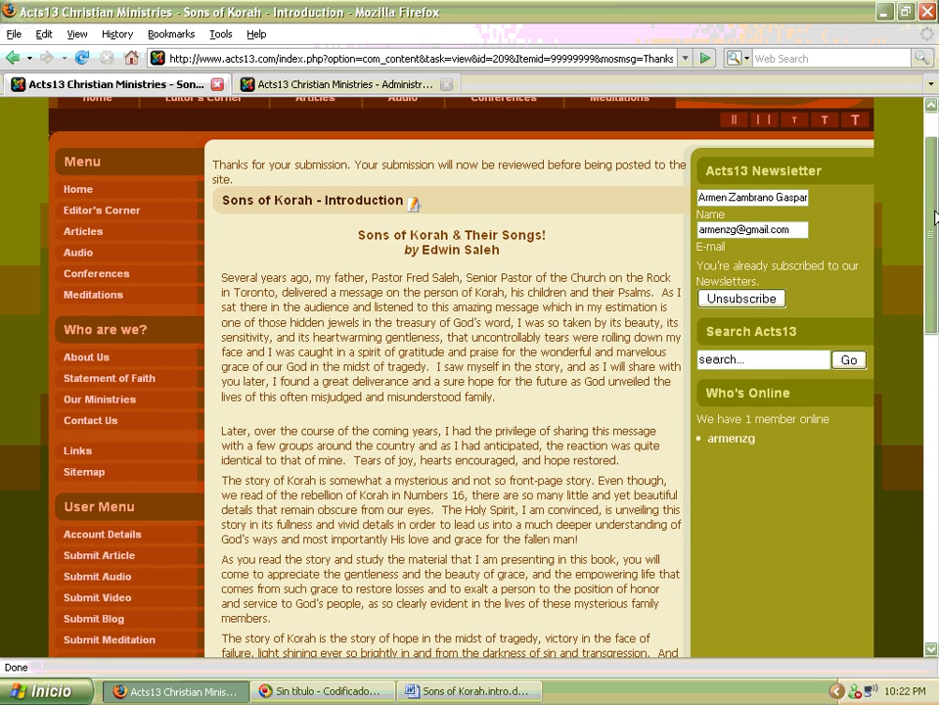
drag(358, 243, 492, 436)
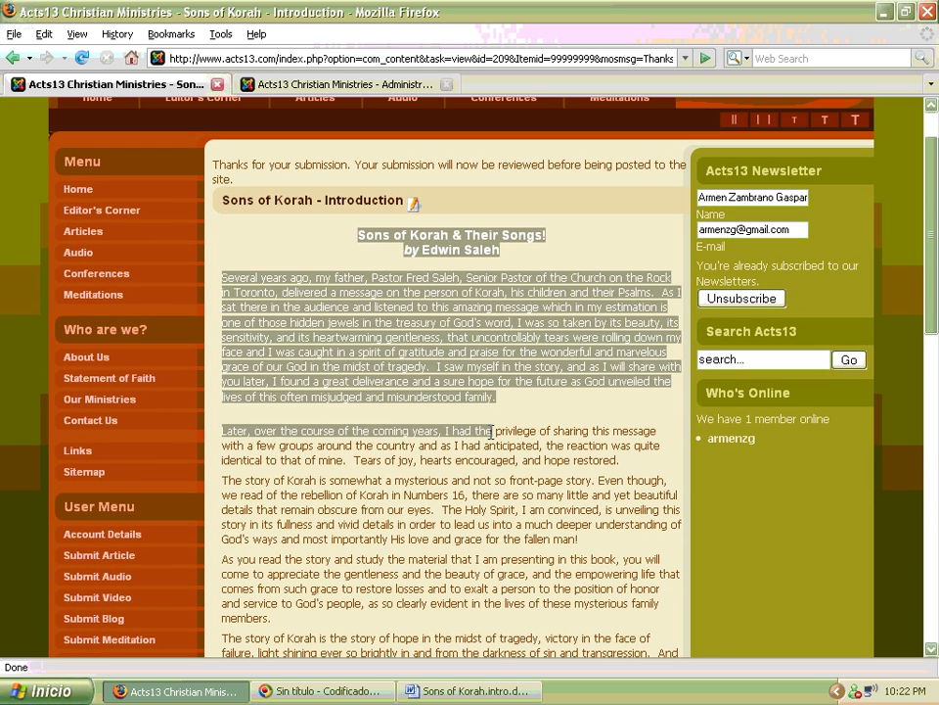
click(492, 436)
drag(936, 256, 936, 428)
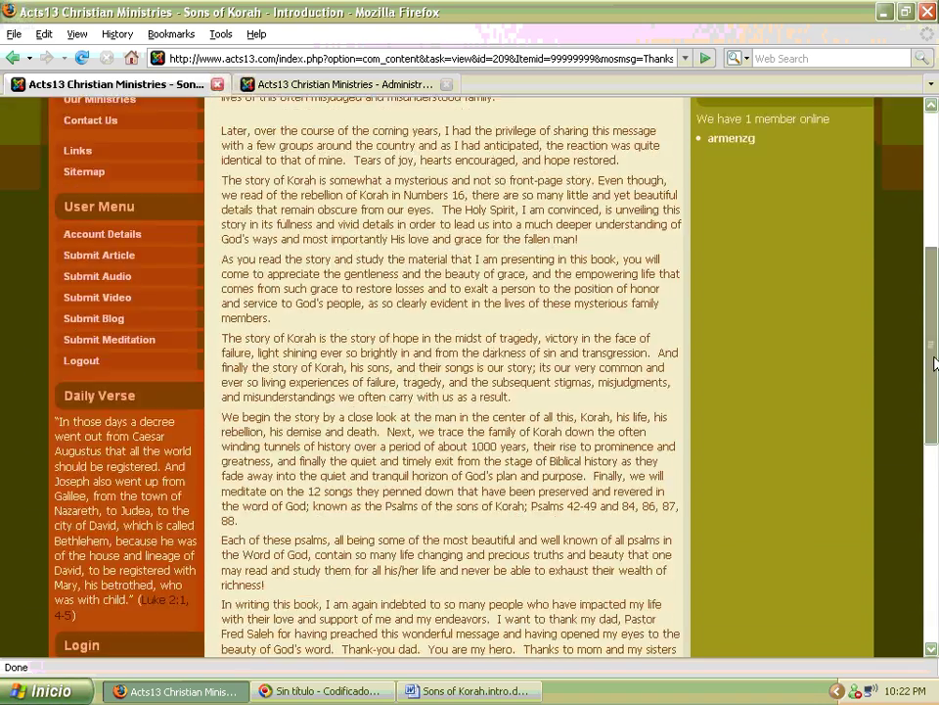
drag(937, 427, 937, 208)
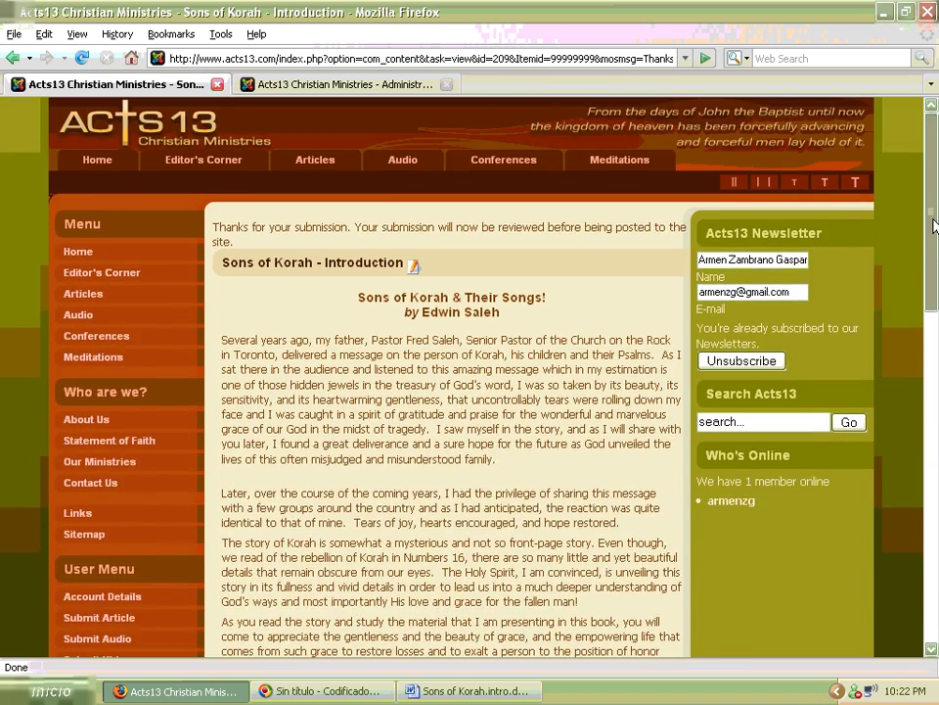